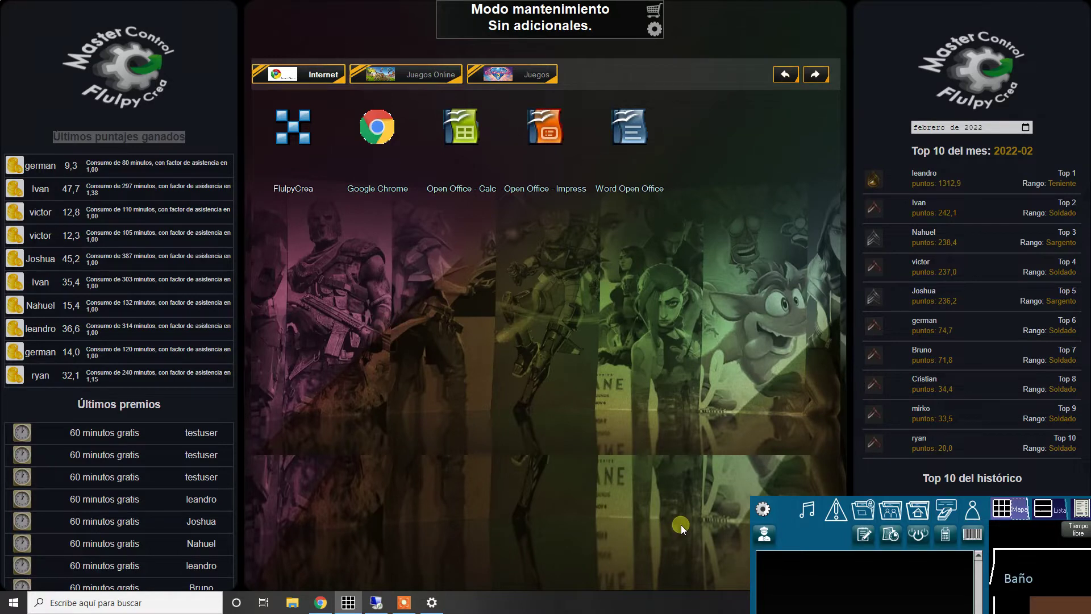
- Switch to the remote desktop session on the server, check the Master Control Server status window, and minimise the session
click(376, 602)
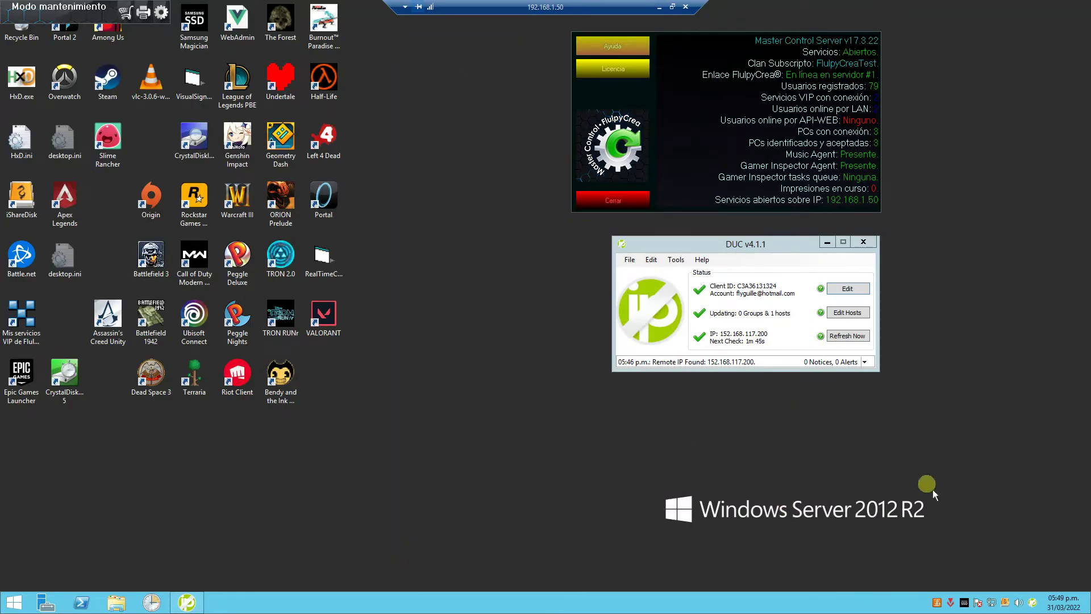
drag(761, 109, 781, 130)
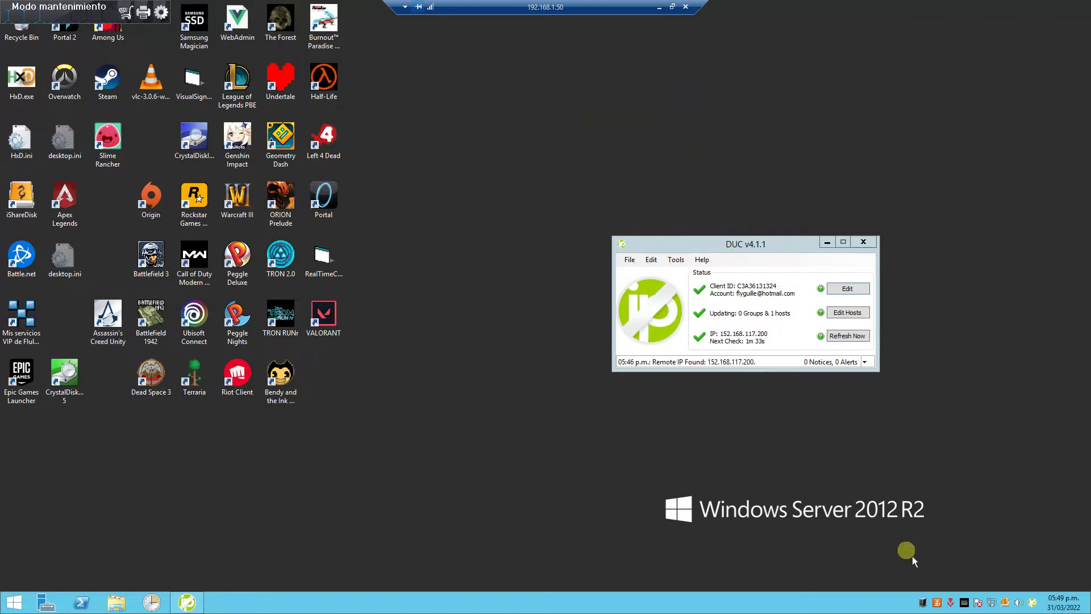
click(923, 604)
mouse_move(751, 140)
mouse_down()
mouse_move(729, 130)
mouse_move(740, 139)
mouse_up()
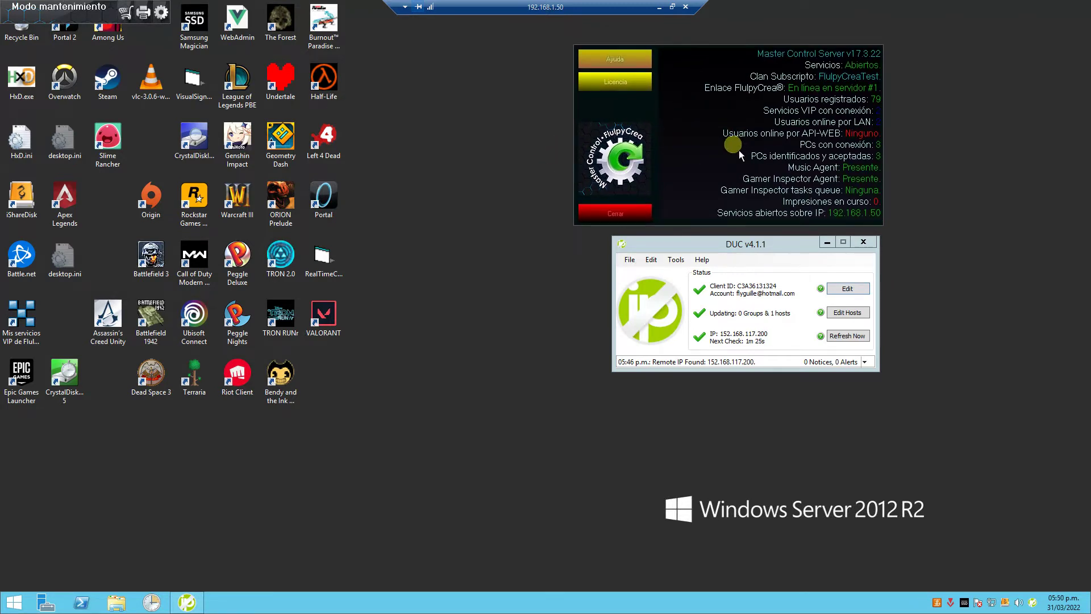
click(740, 153)
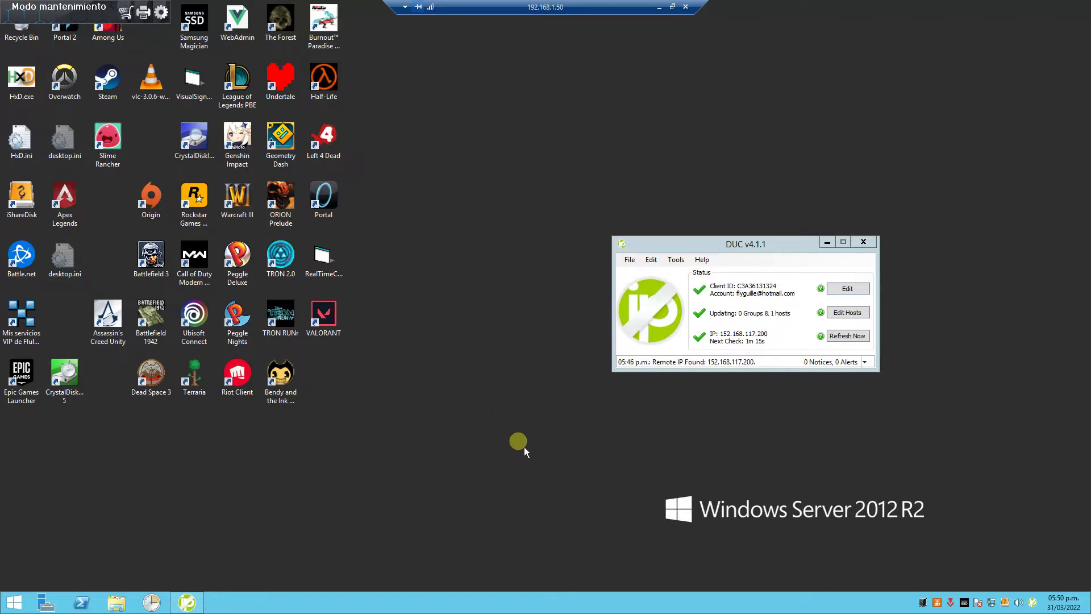
click(659, 10)
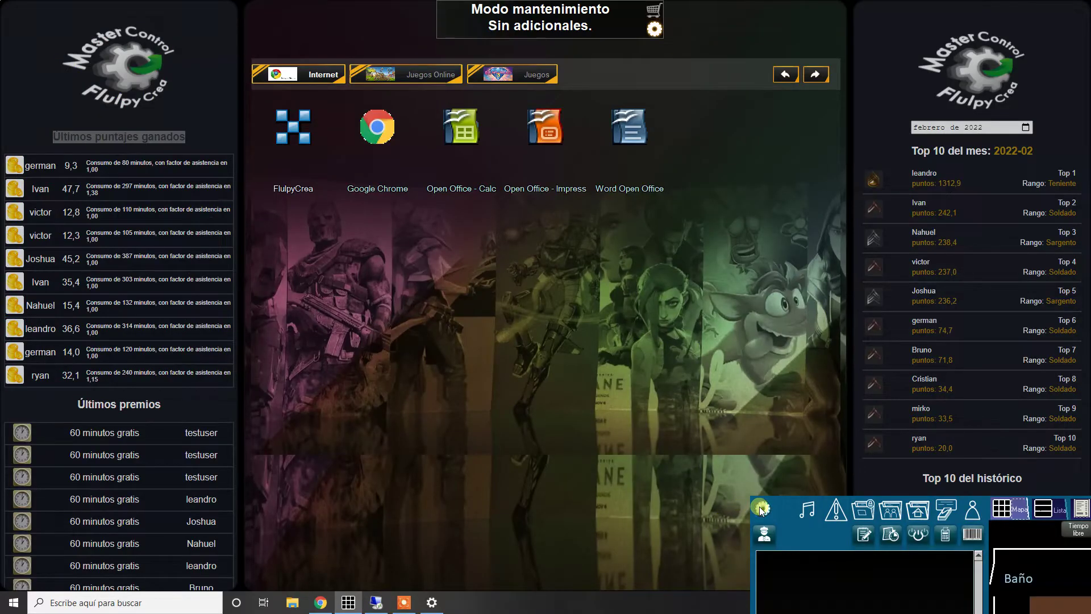
- Start an immediate server update from the console's server maintenance window, and close that window
click(762, 510)
click(739, 425)
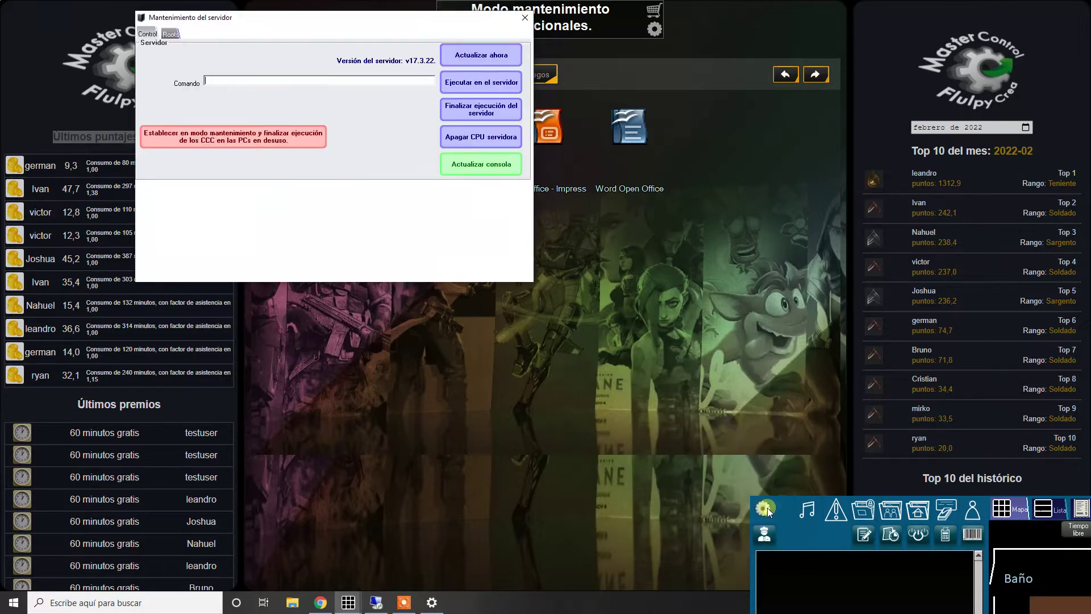
click(766, 508)
click(743, 424)
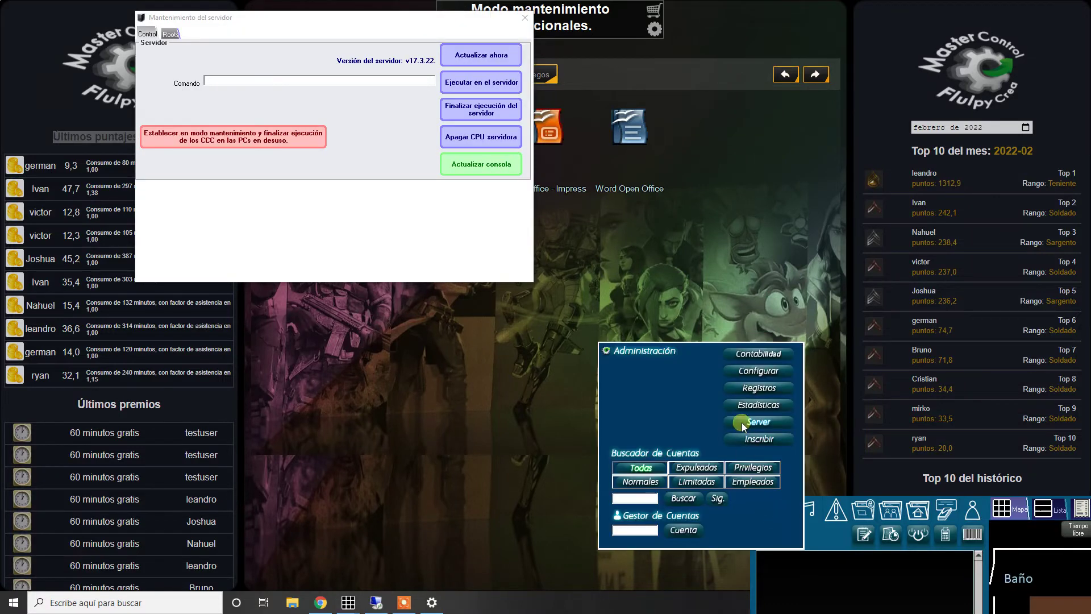
click(475, 58)
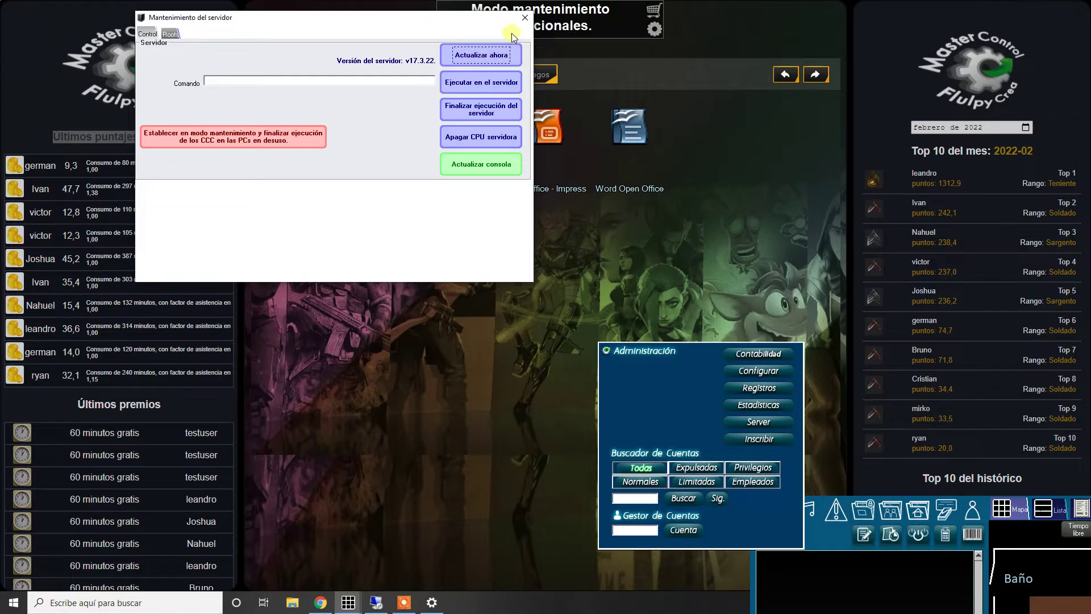
click(525, 18)
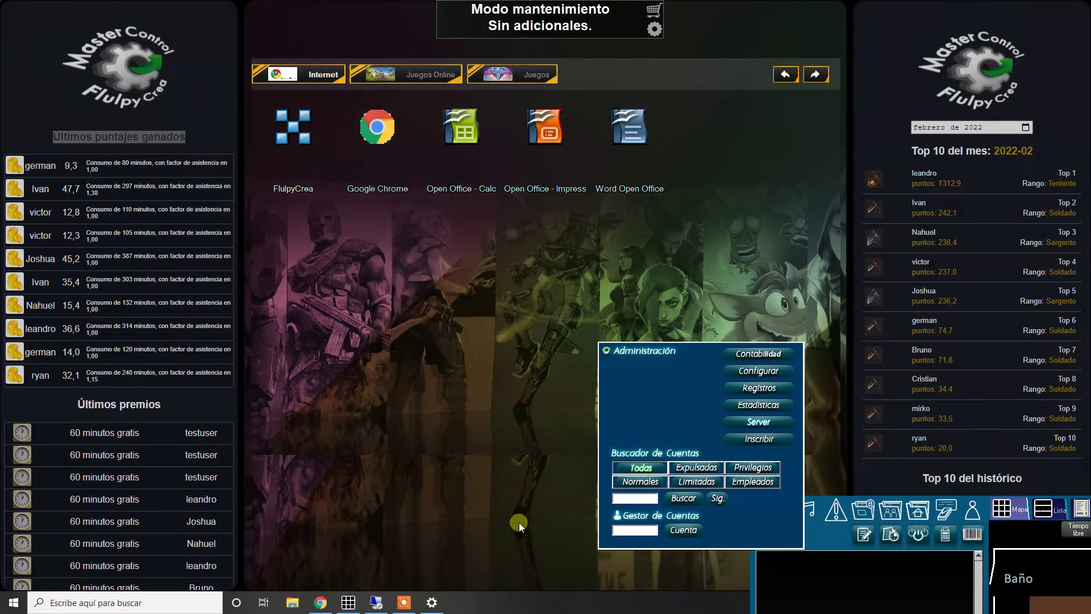
- Check the updater and the server status in the remote session, and cancel the running Master Control Server updater
click(376, 601)
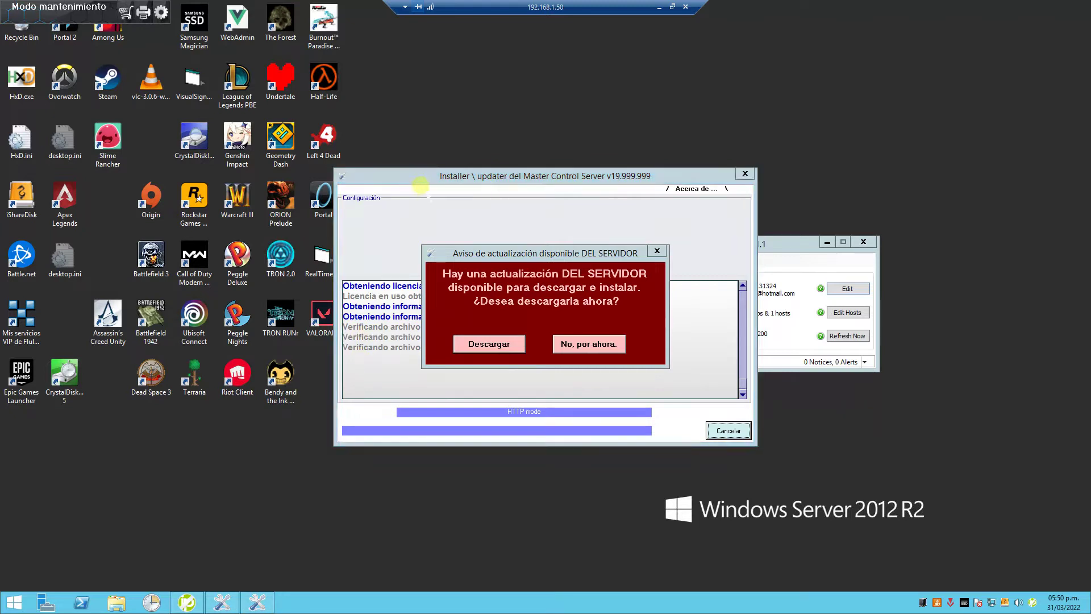
drag(437, 184, 439, 164)
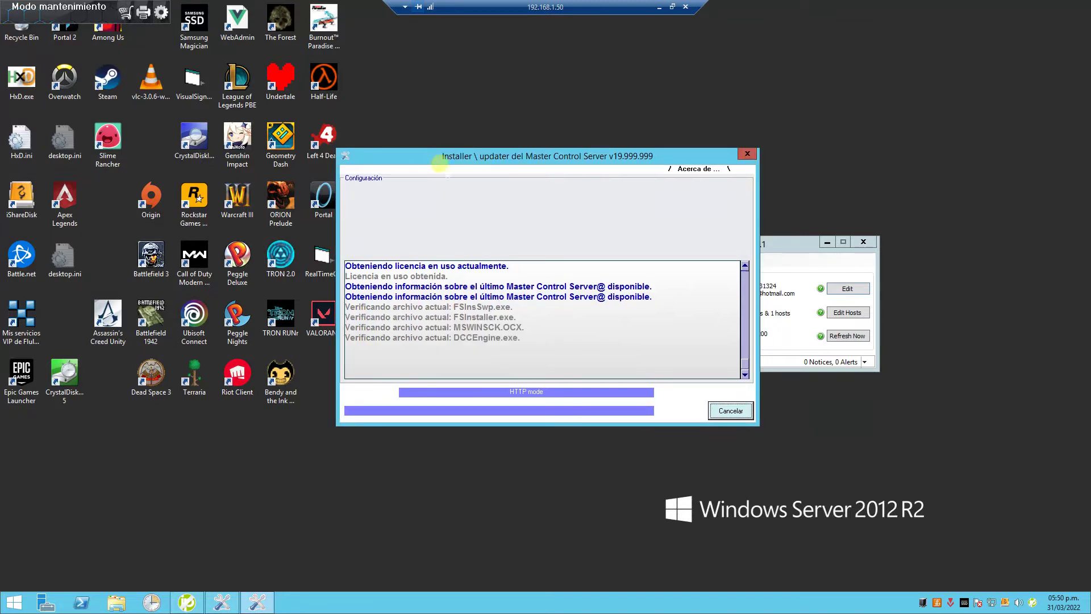
click(919, 601)
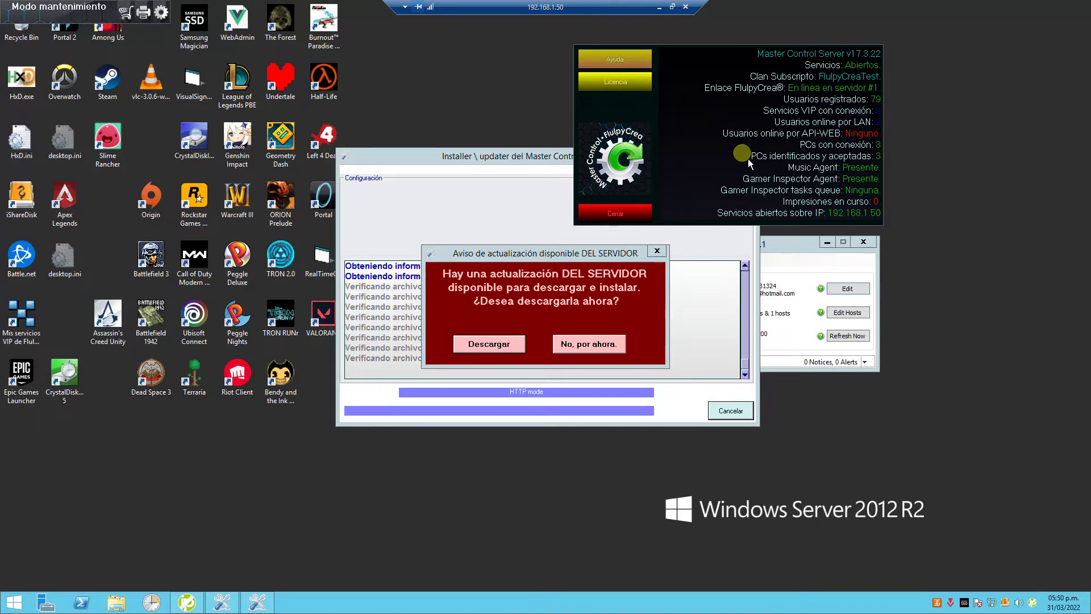
drag(775, 151, 816, 146)
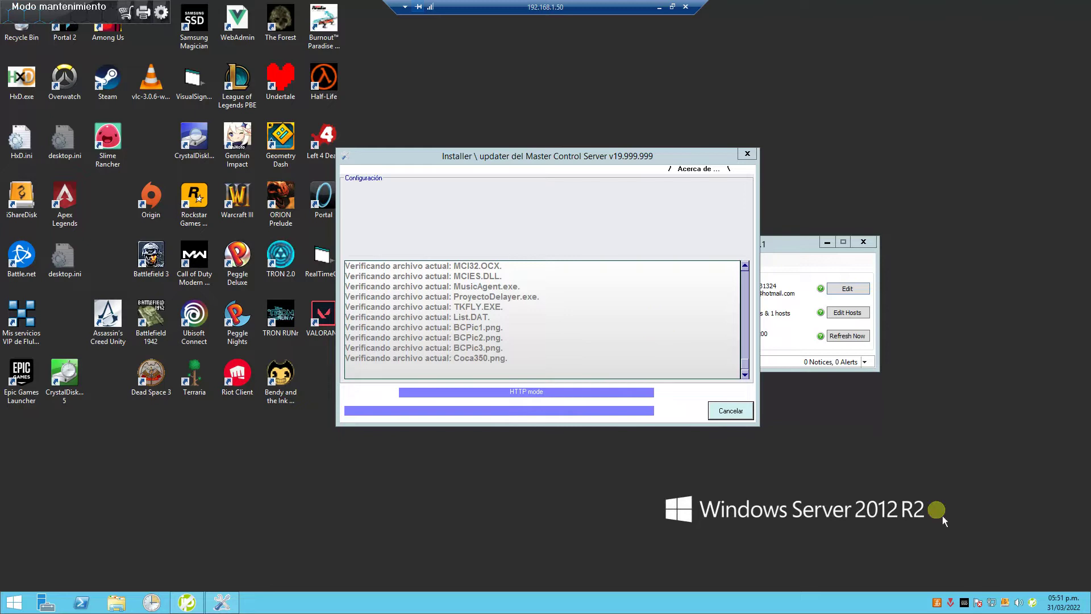
drag(489, 157, 574, 227)
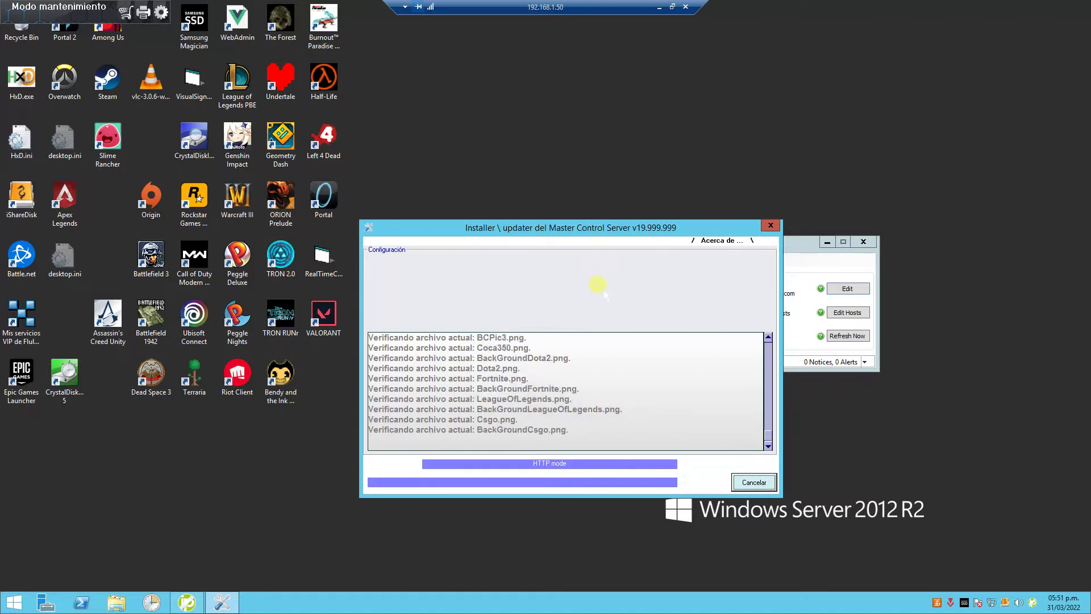
click(750, 488)
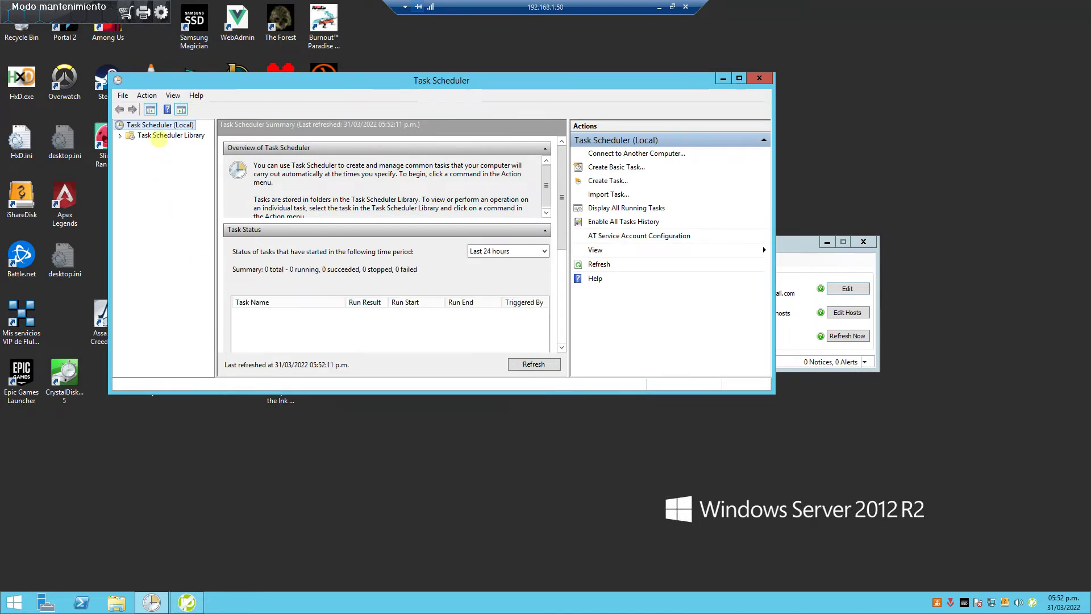
- Run the FlulpyServer task from the Task Scheduler Library, close Task Scheduler, and move the server status window clear of the desktop icons
click(162, 136)
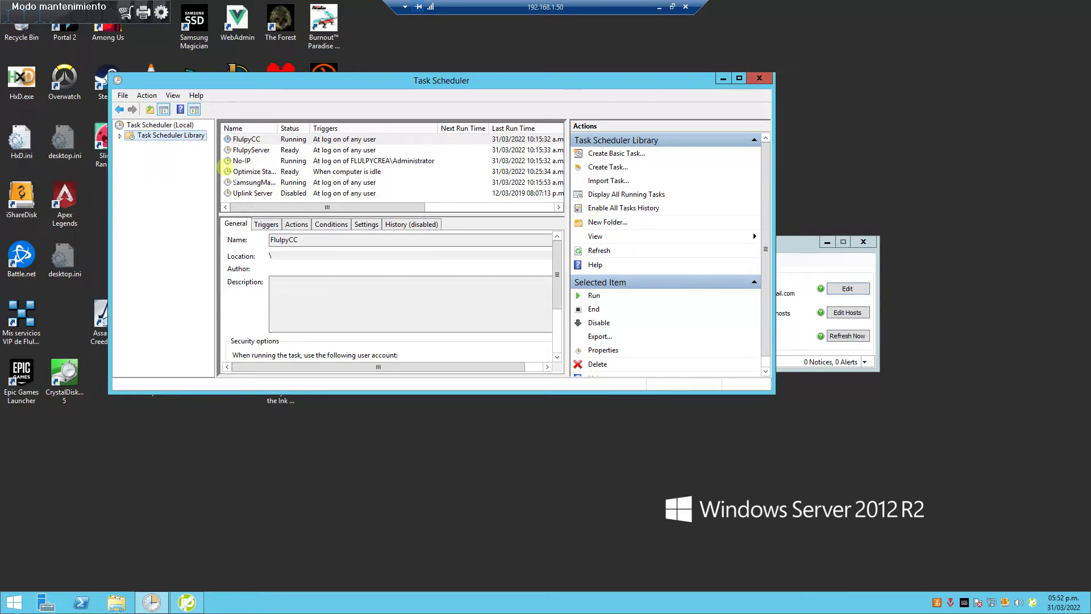
click(243, 152)
right_click(242, 153)
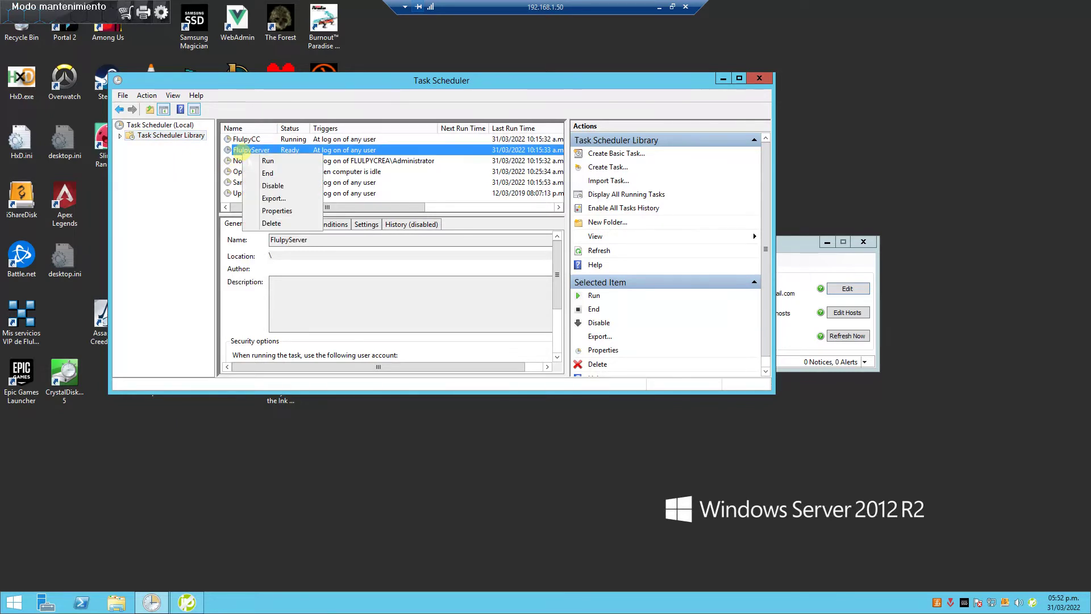
click(268, 161)
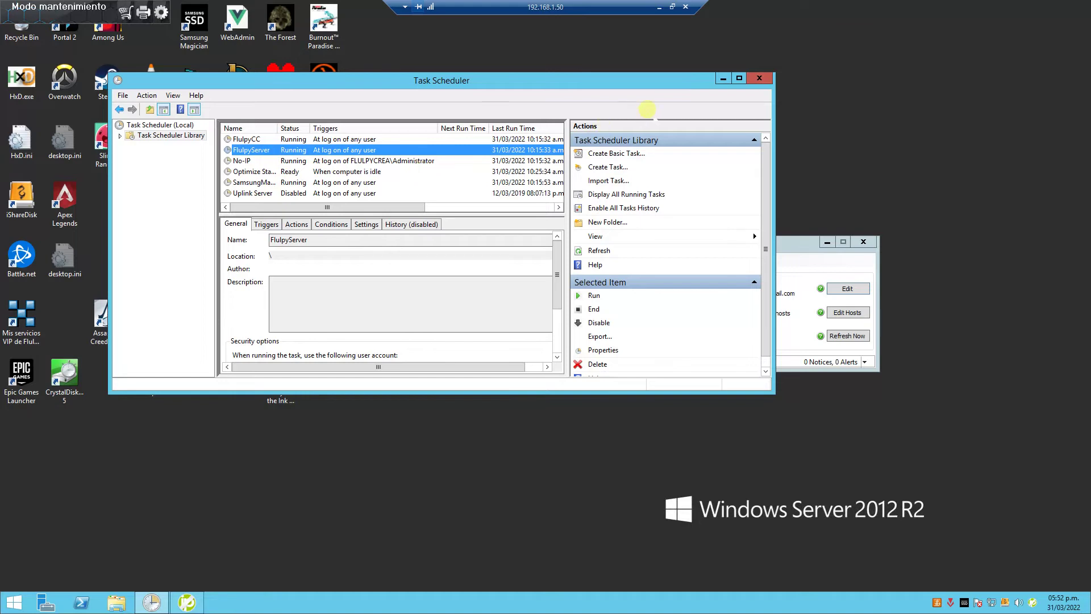
click(759, 78)
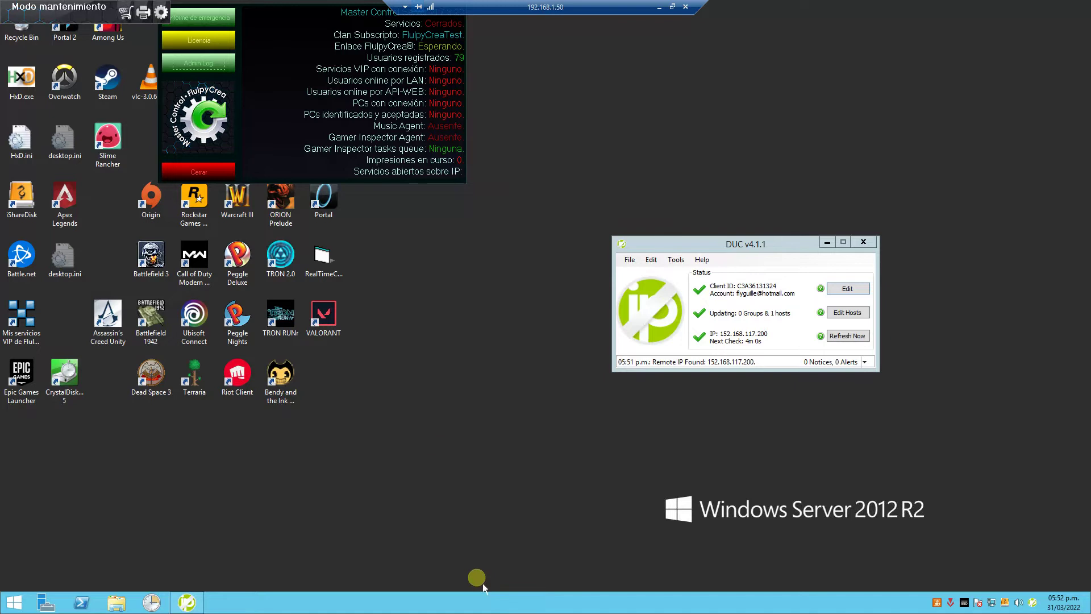
drag(360, 117, 787, 170)
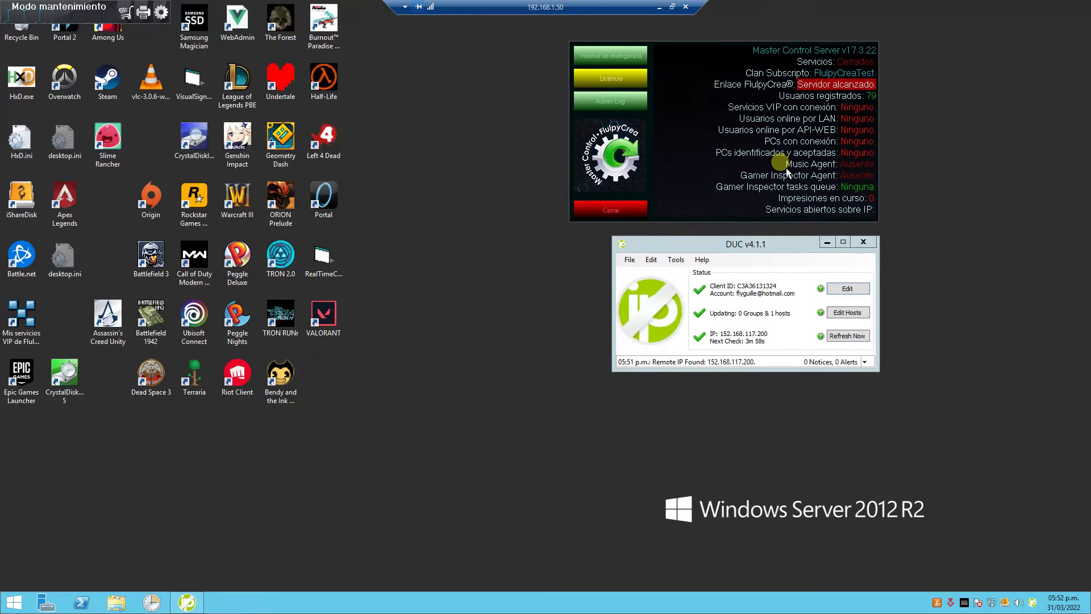
- Return to the local console and start the server update again from the server maintenance window
click(660, 9)
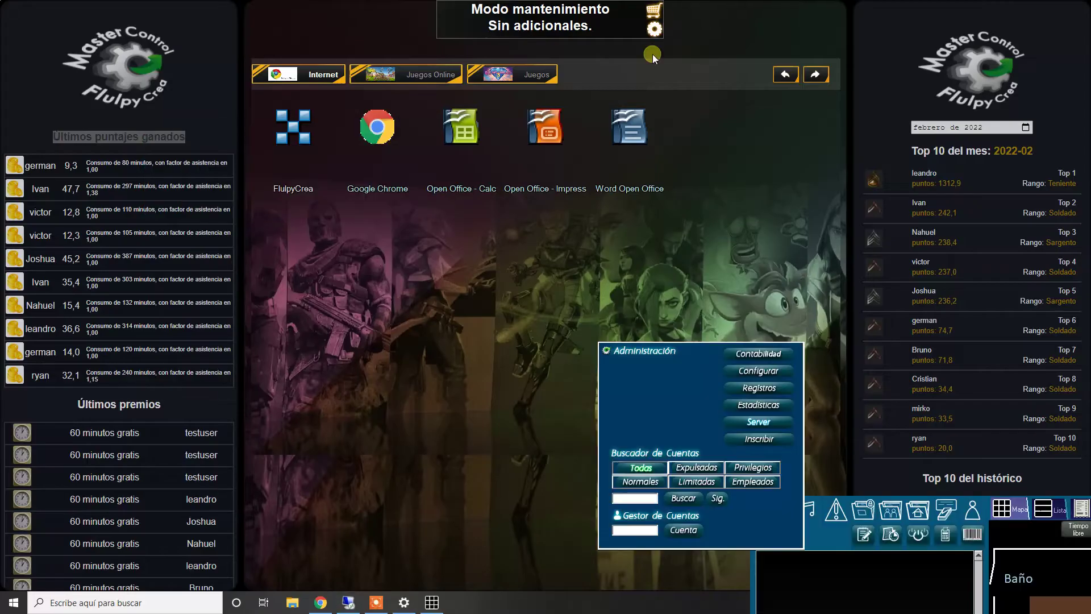
click(742, 425)
click(471, 60)
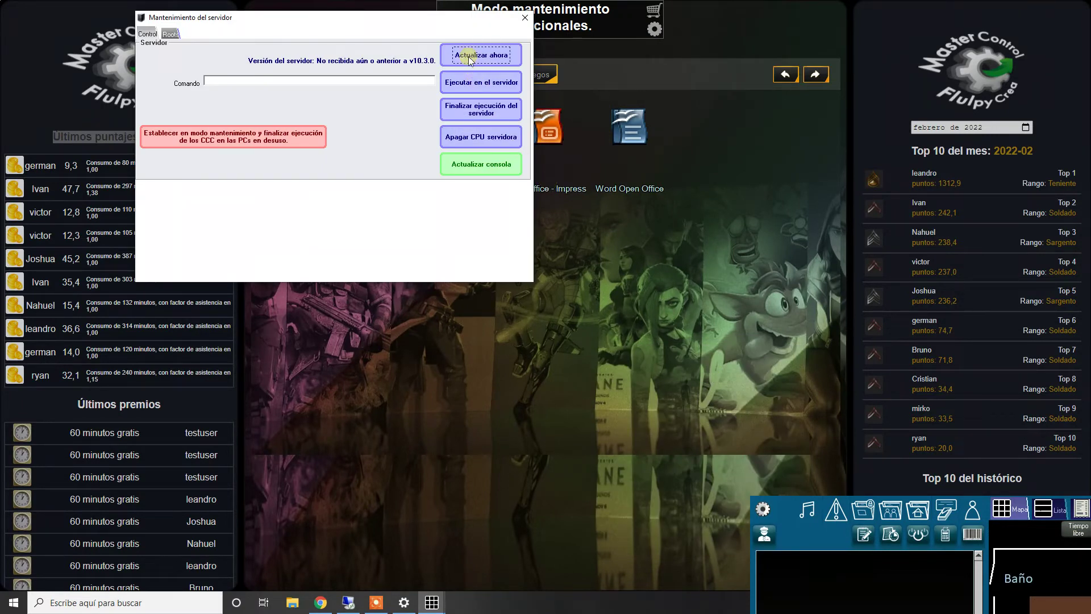
- Follow the updater's file verification log in the remote session, and check the restarted server's status window
click(347, 601)
click(446, 522)
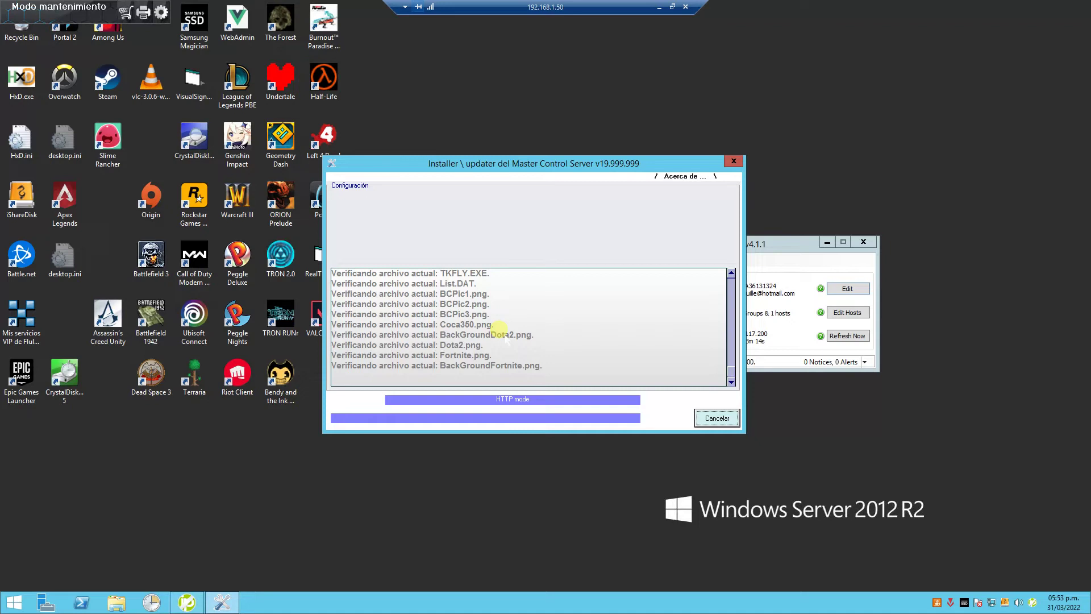
drag(500, 164, 487, 181)
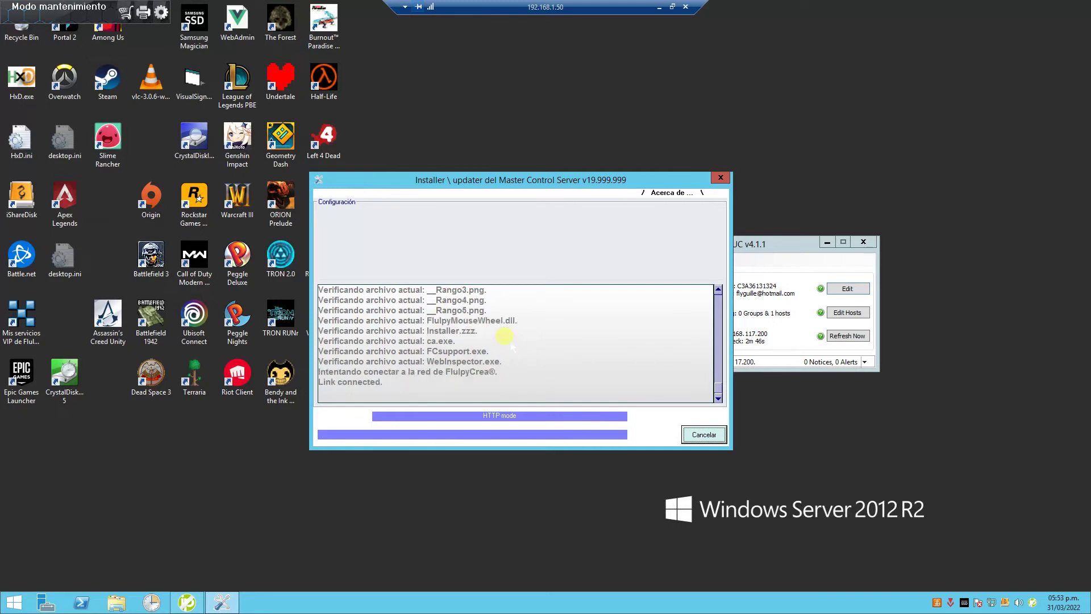
click(416, 361)
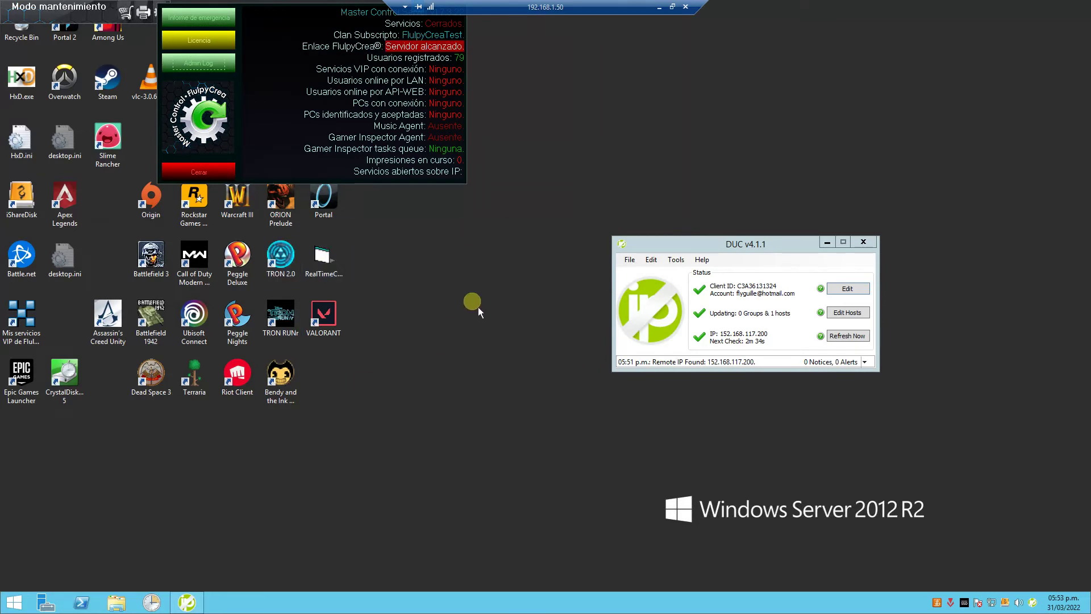
drag(371, 104, 786, 145)
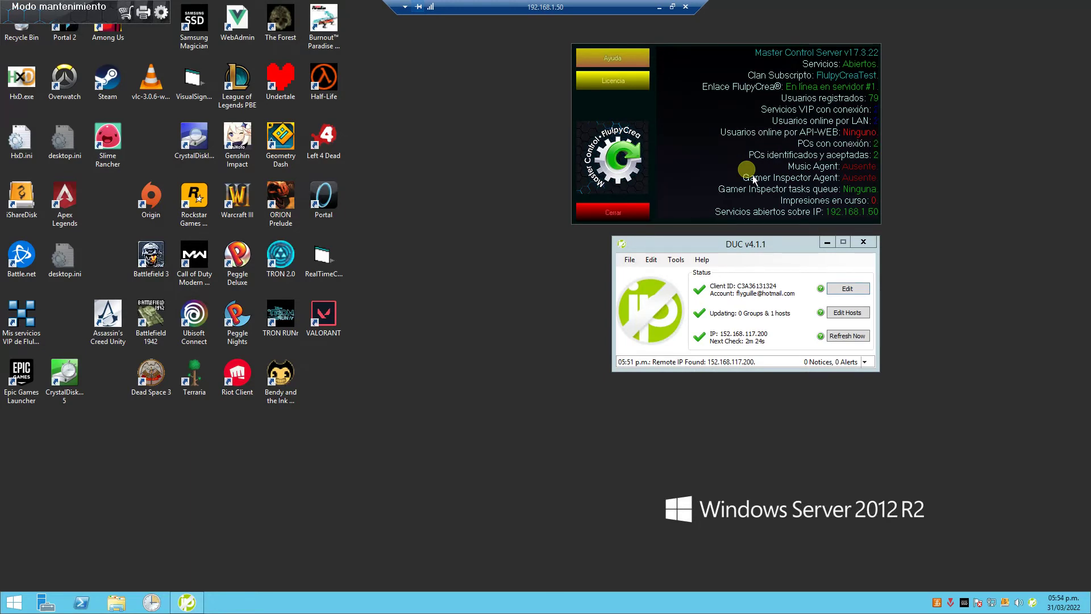
- Disconnect the remote desktop session, and close the server maintenance window with the console's PC map brought into full view
click(685, 7)
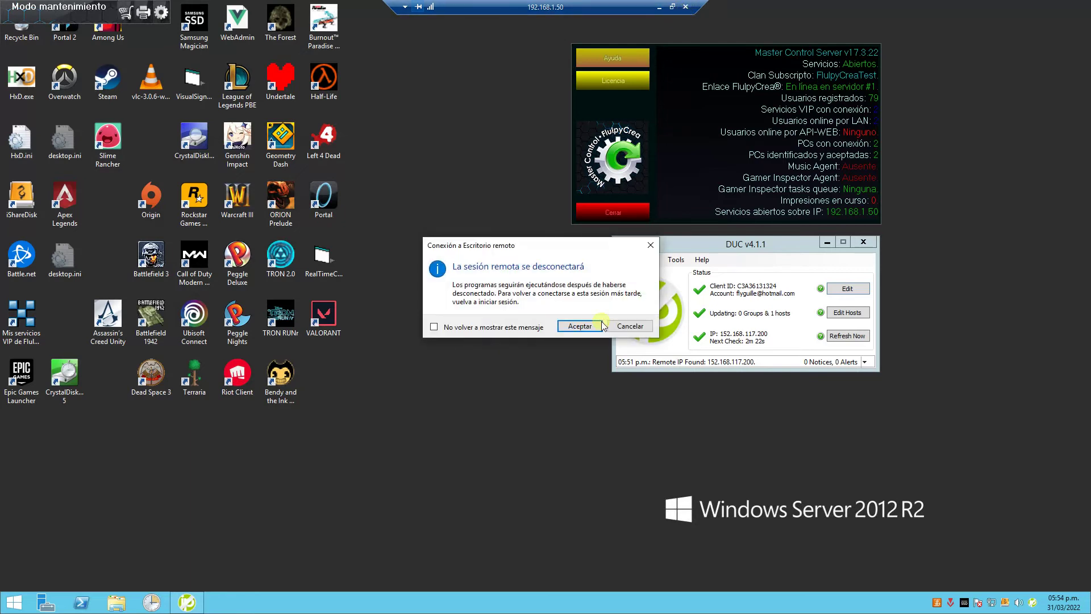
click(570, 330)
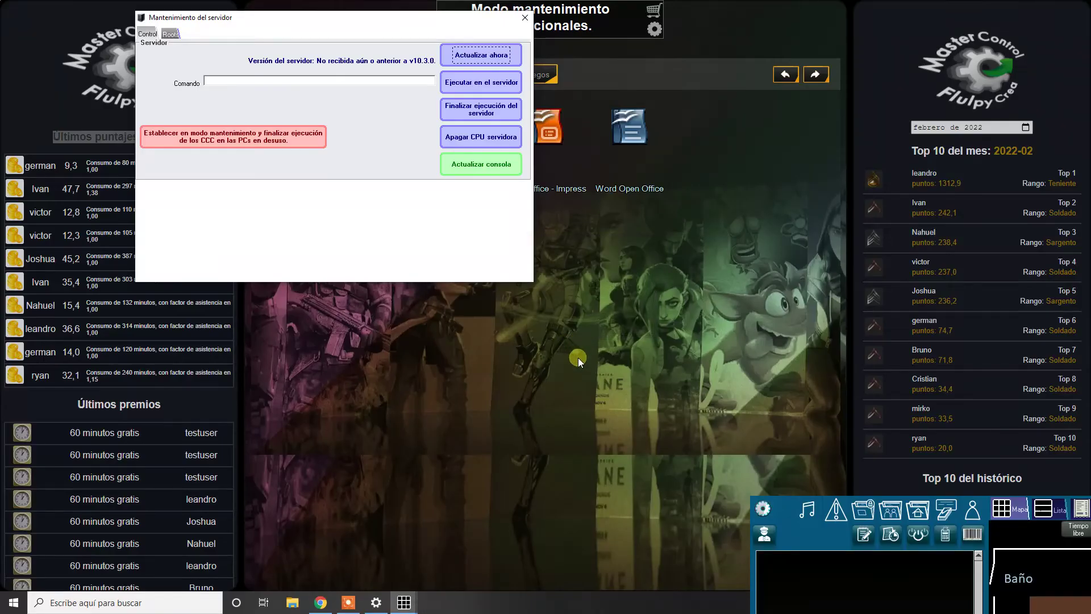
drag(813, 536, 74, 119)
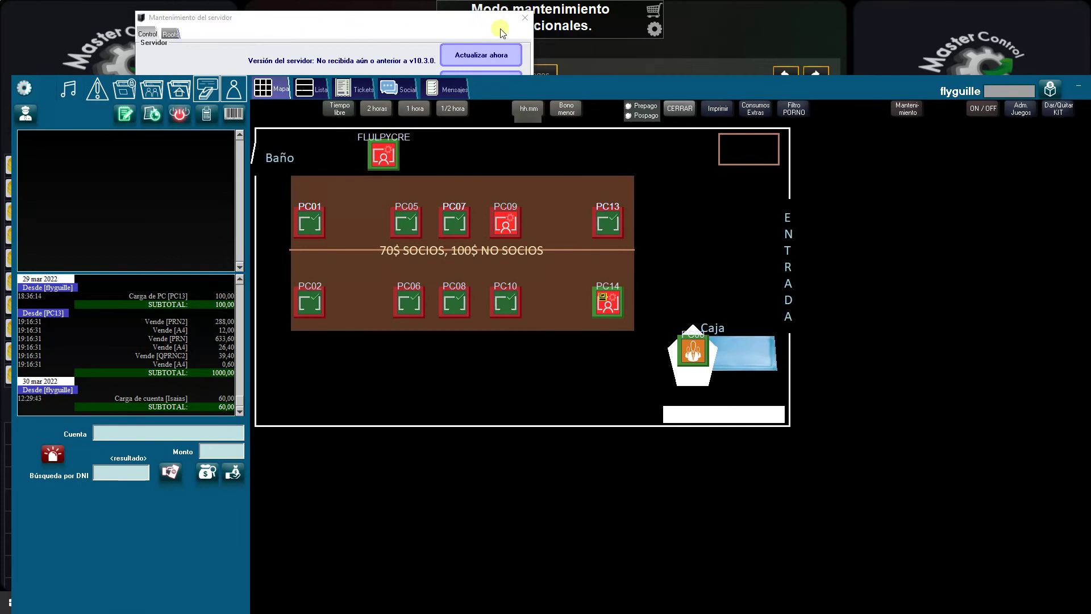
click(524, 20)
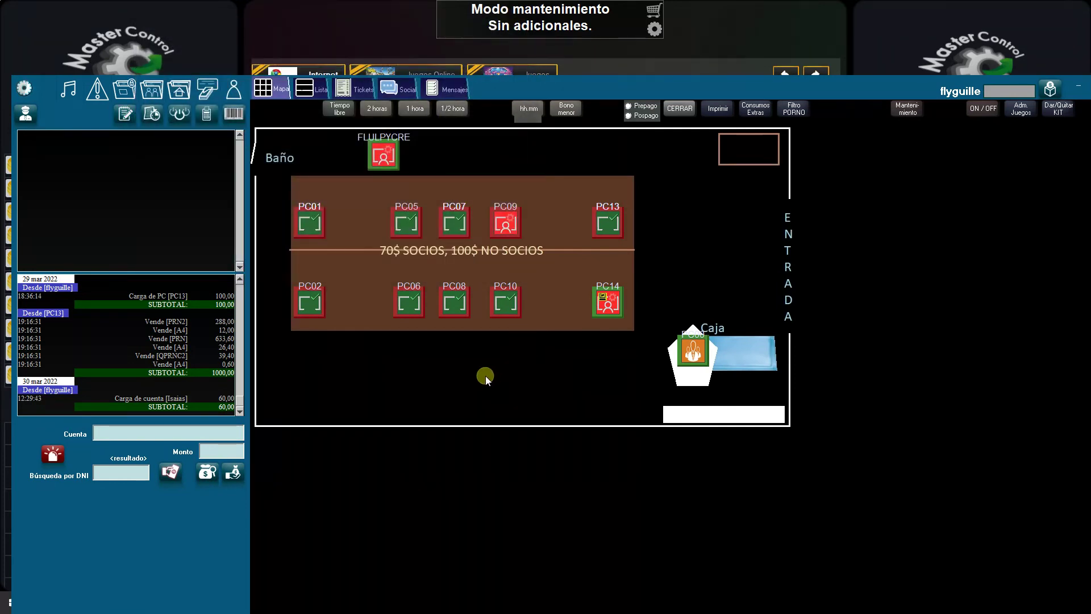
- Check the connection and availability details of the stations on the PC map, including PC10, PC13, PC08 and PC07
click(423, 307)
click(461, 306)
click(509, 306)
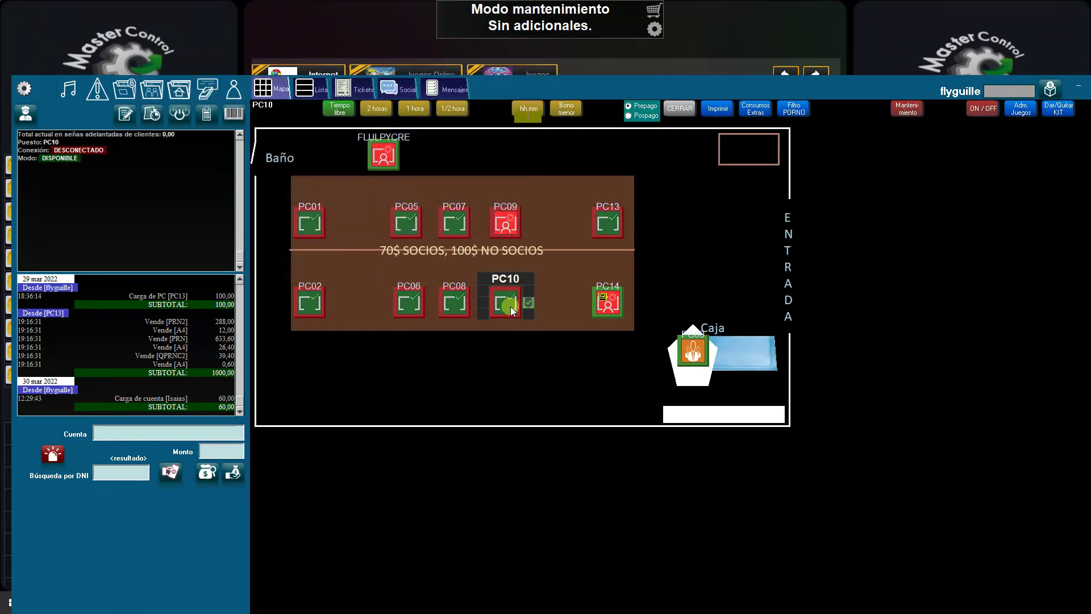
click(320, 307)
click(310, 222)
click(407, 225)
click(461, 228)
click(585, 223)
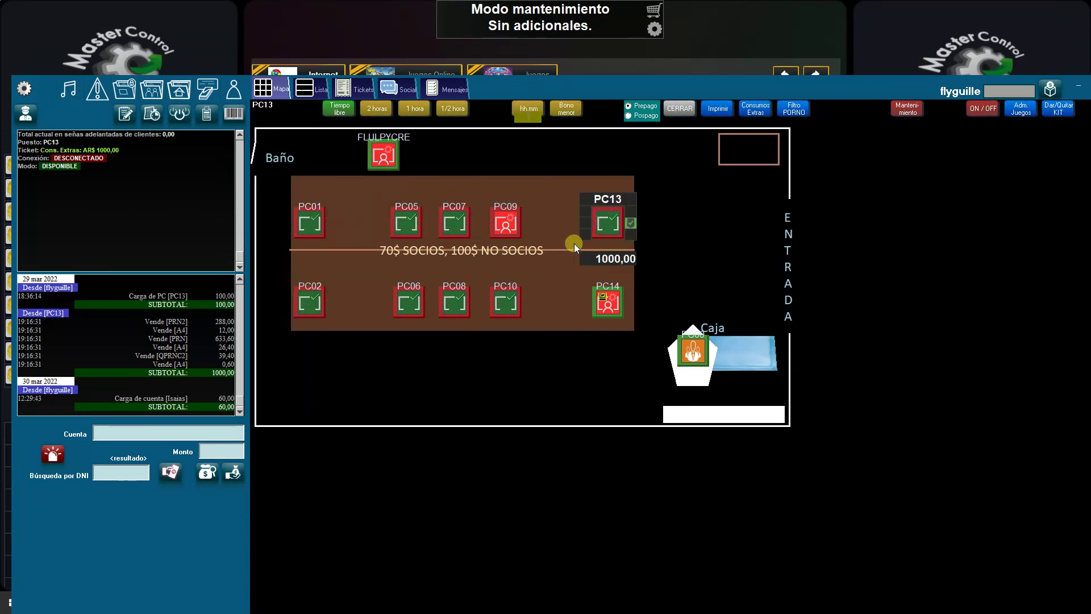
click(505, 298)
click(459, 317)
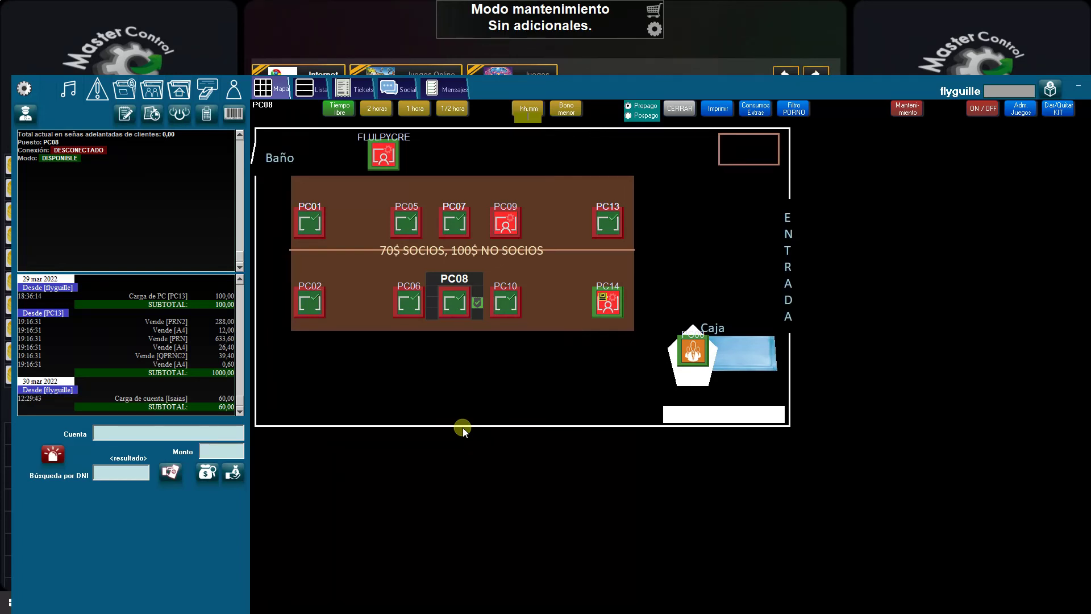
click(594, 236)
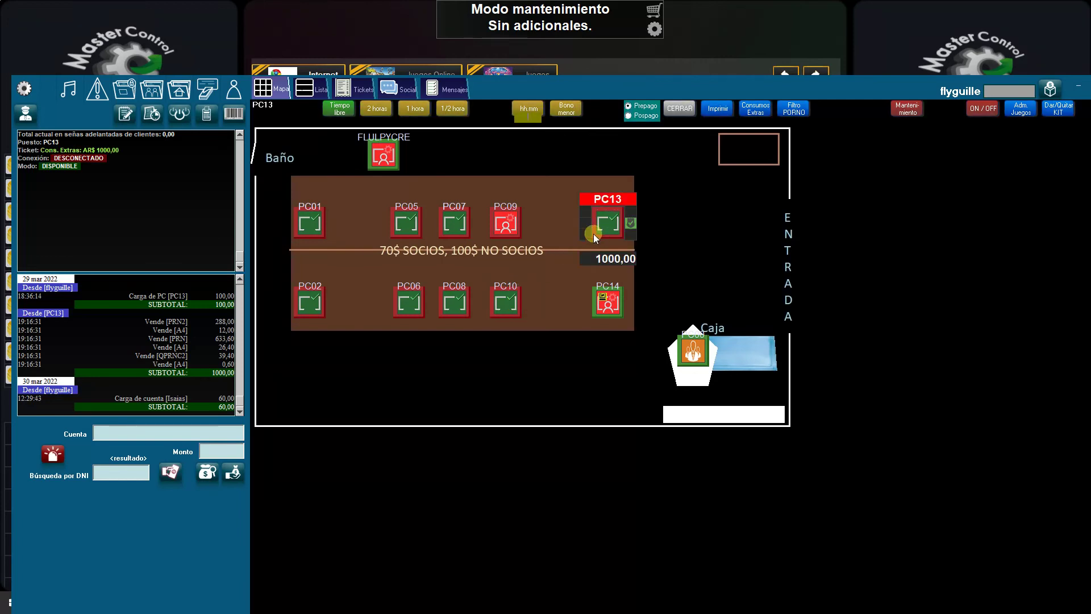
click(501, 304)
click(452, 222)
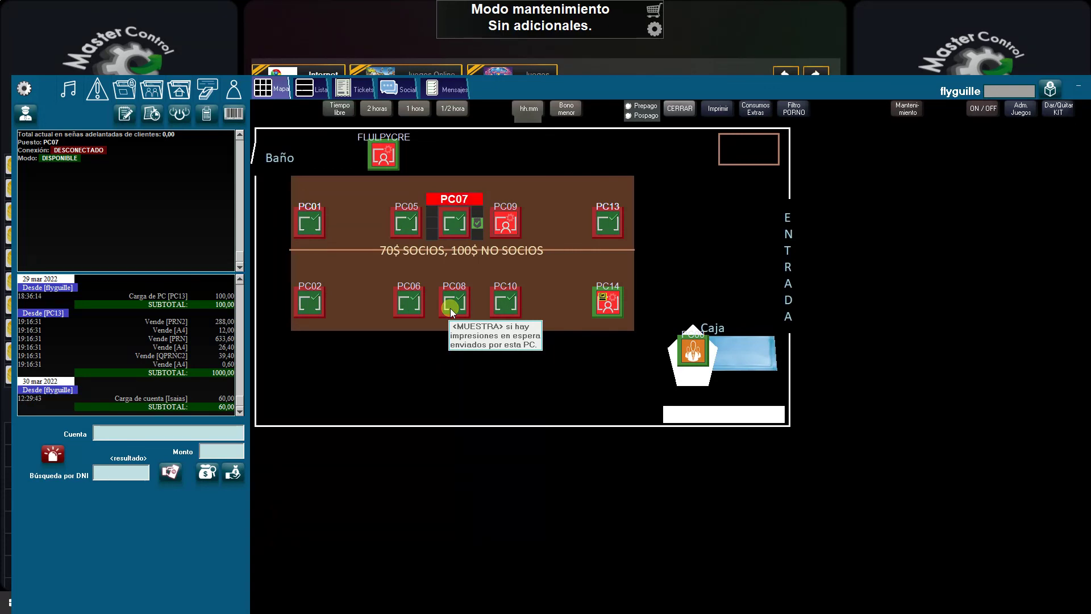
- Move the console window almost entirely off the screen to uncover the desktop
drag(518, 81, 1076, 318)
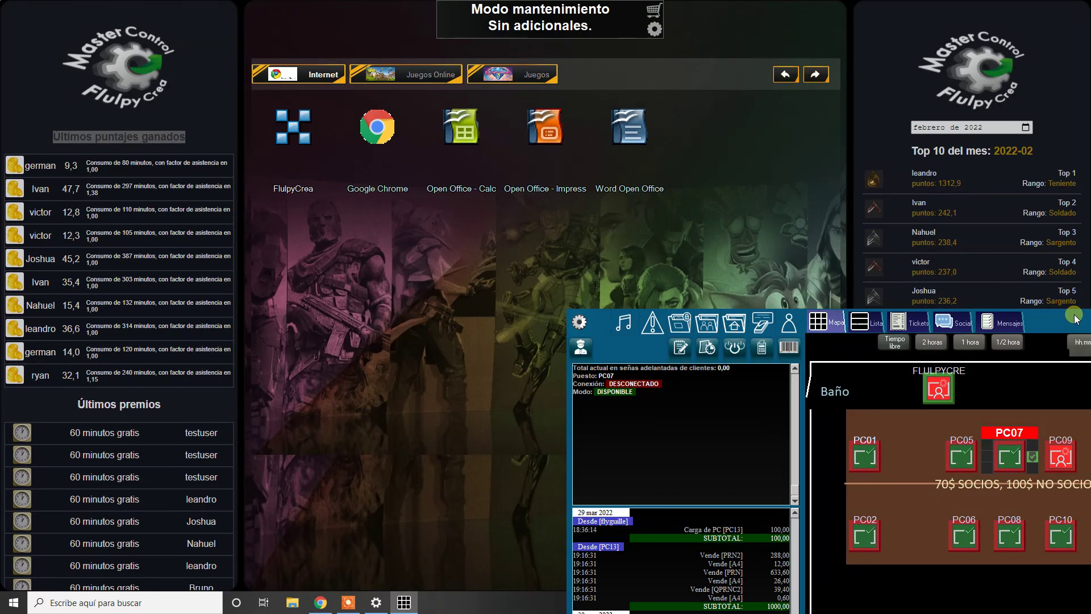
drag(613, 351, 1066, 493)
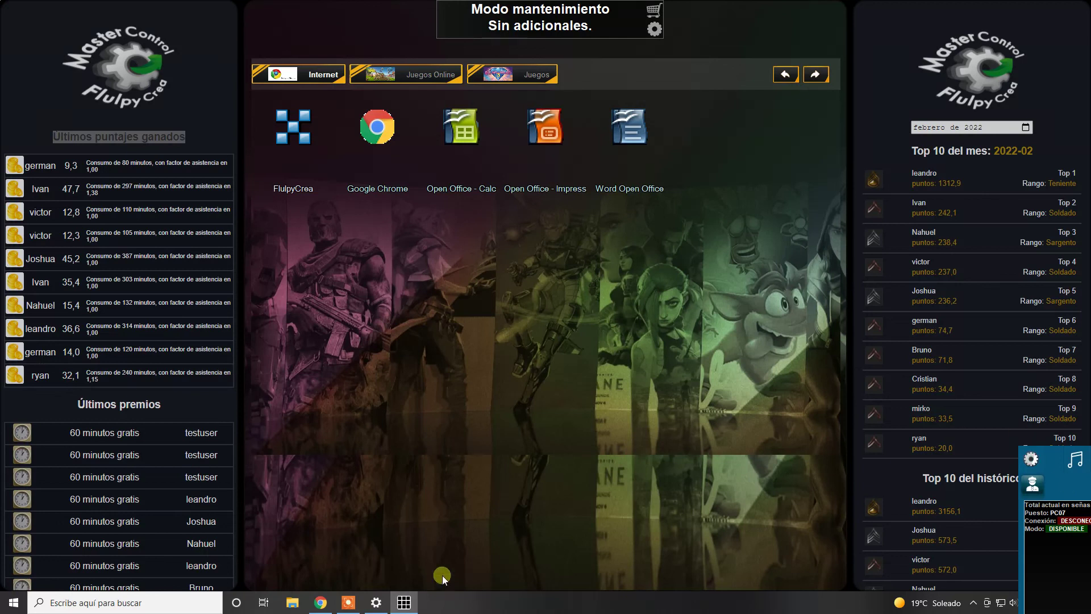
mouse_move(351, 608)
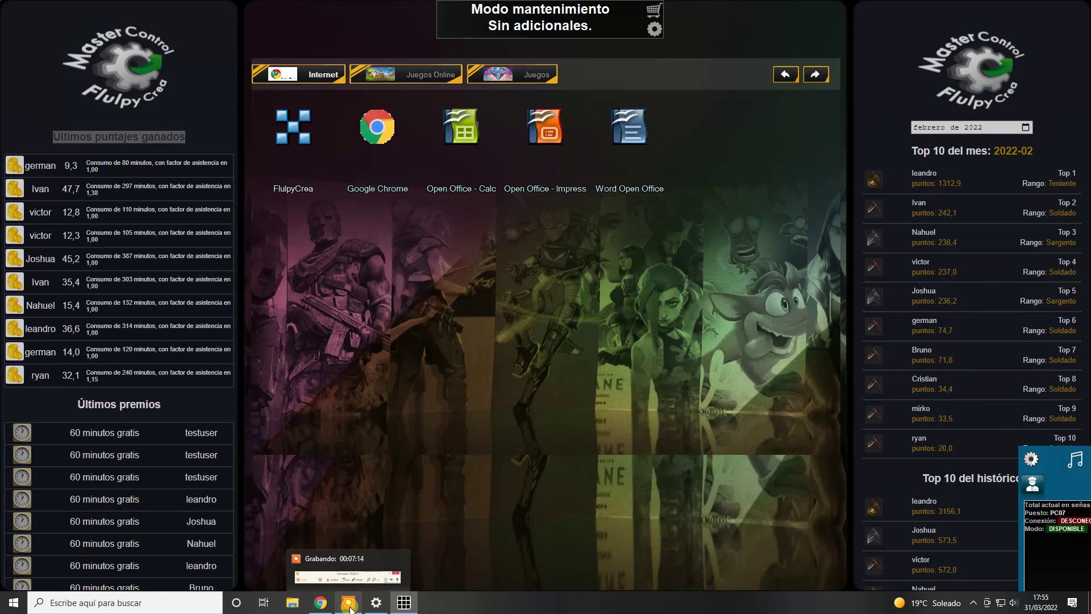
click(351, 607)
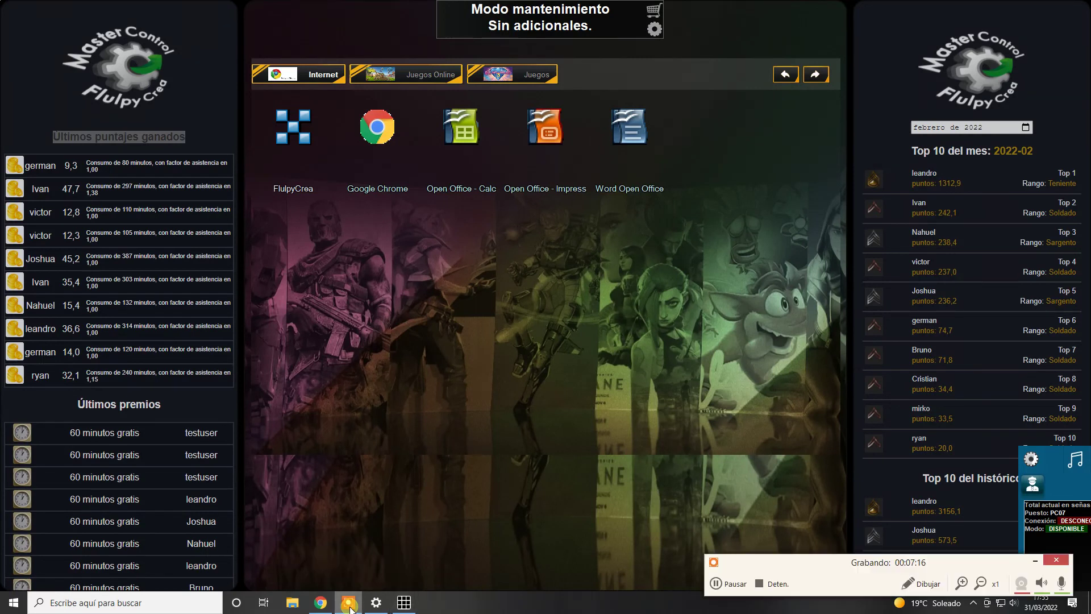